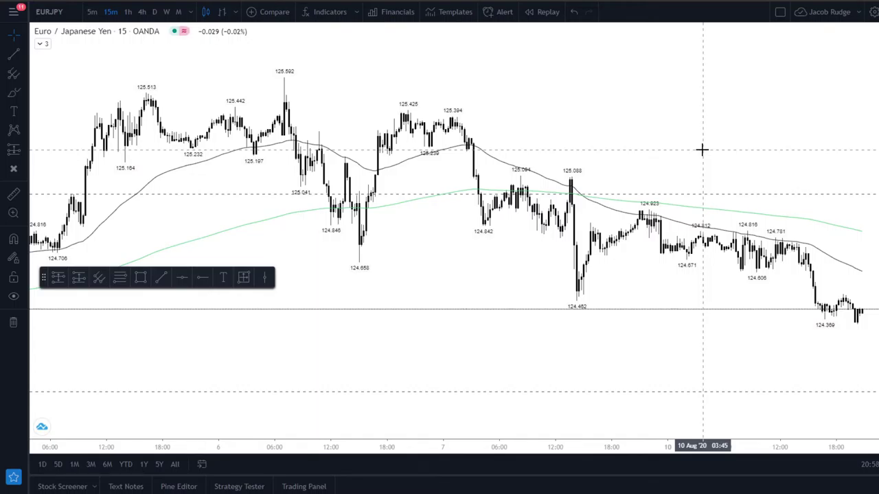
# Sketch a large closed triangle with the Brush tool on an empty area of the EURJPY chart
pyautogui.moveTo(624, 165); pyautogui.dragTo(556, 165)
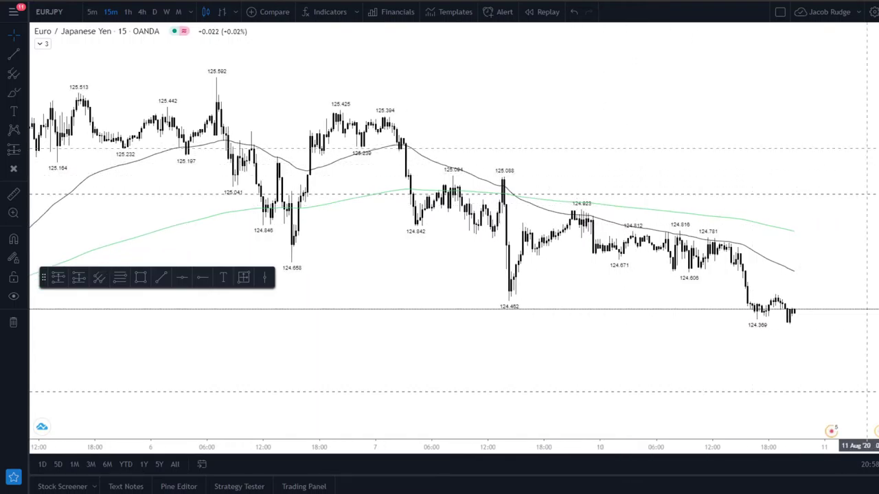
pyautogui.moveTo(733, 203)
pyautogui.mouseDown()
pyautogui.moveTo(598, 286)
pyautogui.moveTo(453, 335)
pyautogui.moveTo(327, 290)
pyautogui.mouseUp()
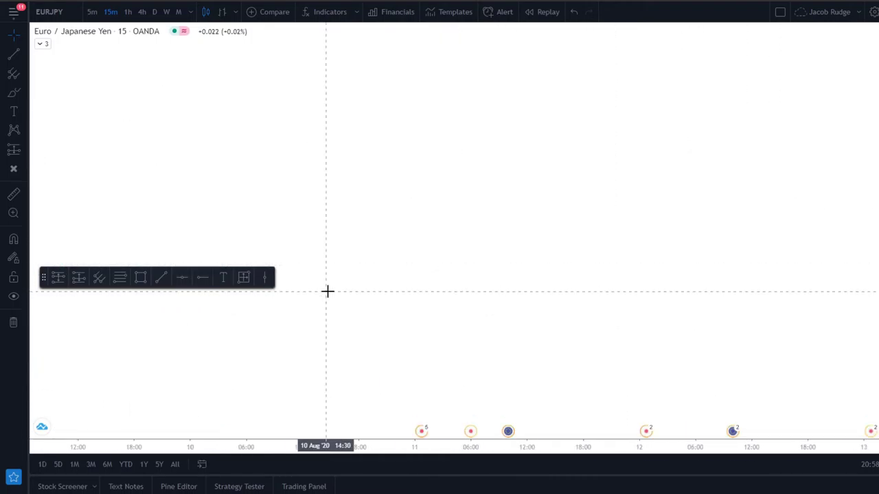
pyautogui.click(14, 93)
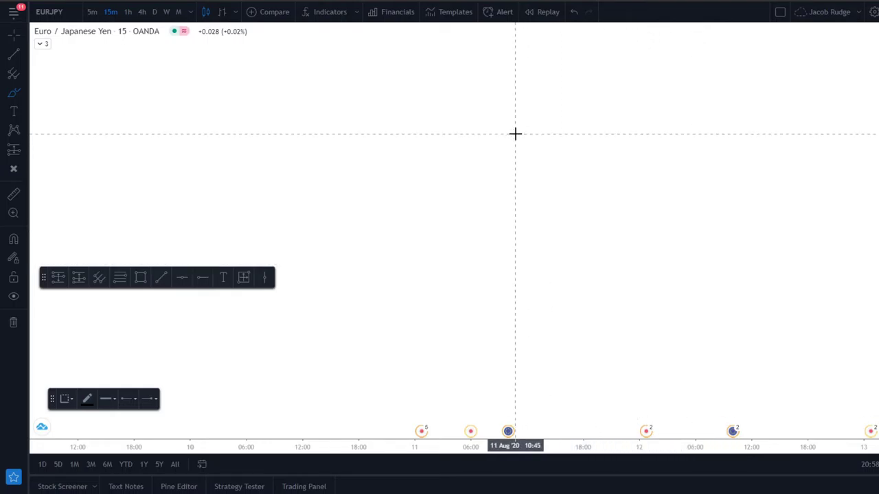
pyautogui.moveTo(515, 134)
pyautogui.mouseDown()
pyautogui.moveTo(428, 284)
pyautogui.moveTo(583, 284)
pyautogui.moveTo(608, 245)
pyautogui.moveTo(518, 135)
pyautogui.mouseUp()
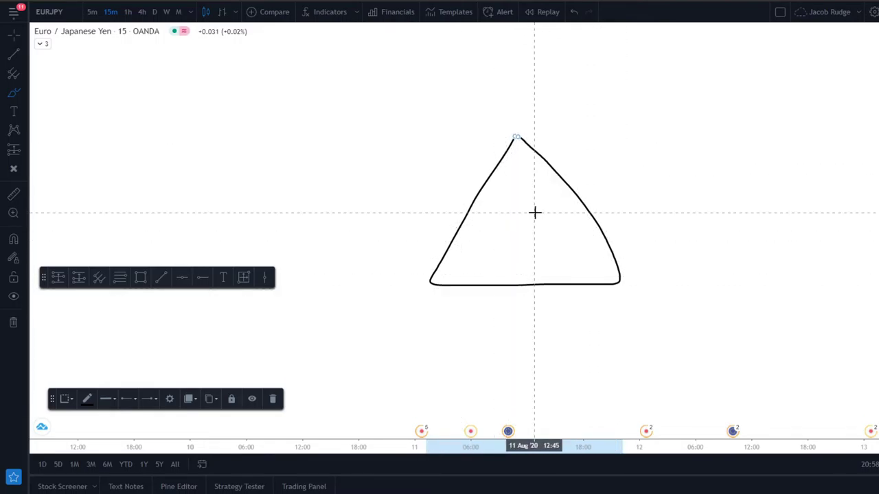
# Handwrite a dollar sign in the middle of the triangle, removing the misplaced first stroke
pyautogui.moveTo(464, 243); pyautogui.dragTo(474, 260)
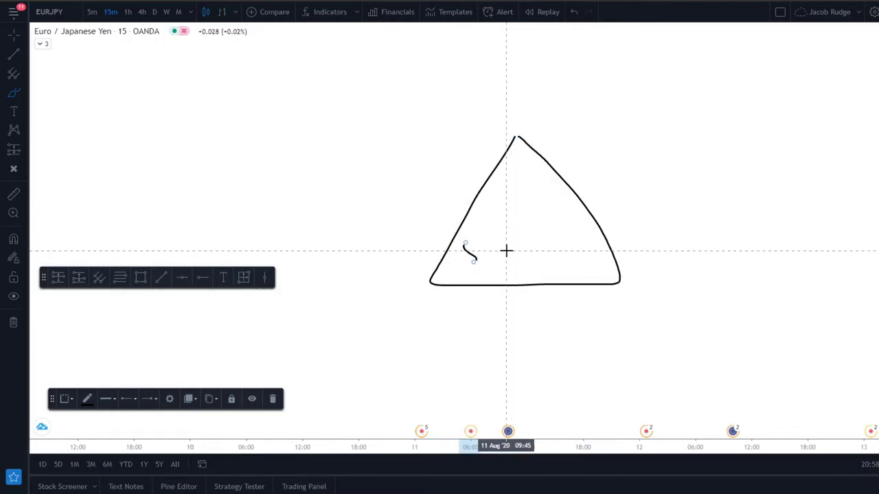
pyautogui.press('Delete')
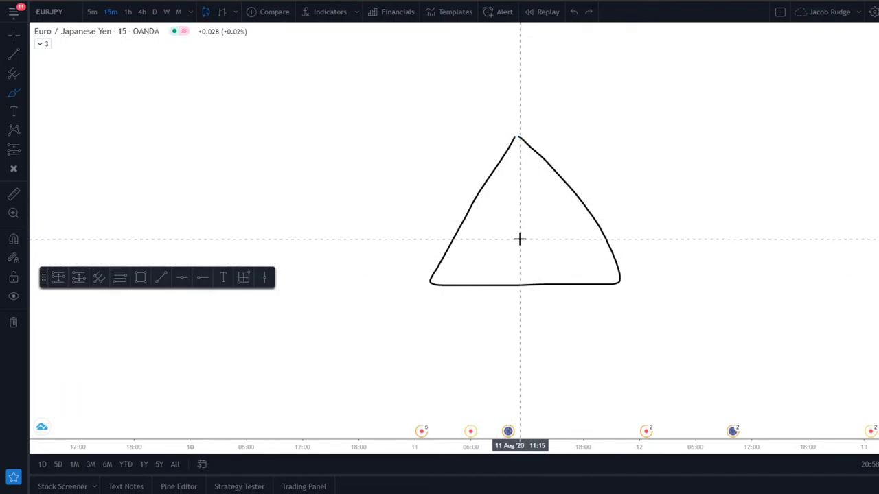
pyautogui.moveTo(526, 204)
pyautogui.mouseDown()
pyautogui.moveTo(529, 230)
pyautogui.moveTo(506, 242)
pyautogui.moveTo(513, 252)
pyautogui.mouseUp()
pyautogui.moveTo(524, 199); pyautogui.dragTo(515, 252)
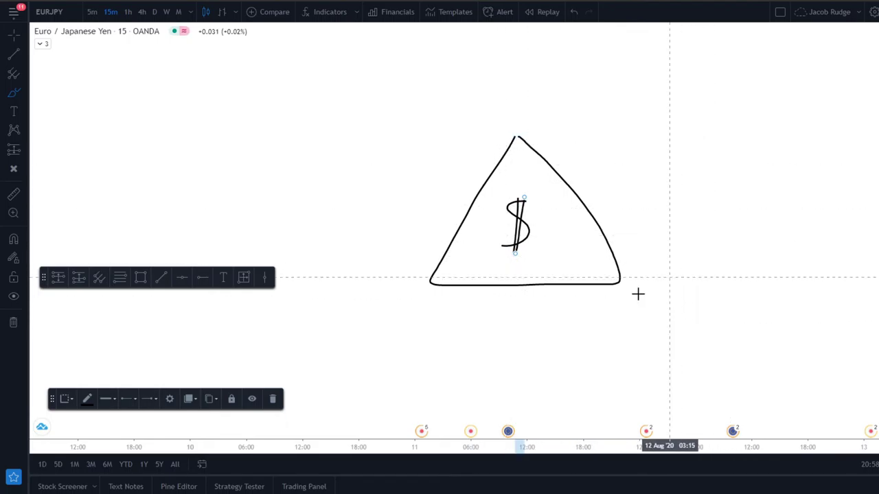
# Handwrite the label S at the triangle's lower-left corner and MM/RM above its apex, removing stray strokes
pyautogui.moveTo(409, 284)
pyautogui.mouseDown()
pyautogui.moveTo(413, 309)
pyautogui.moveTo(402, 310)
pyautogui.mouseUp()
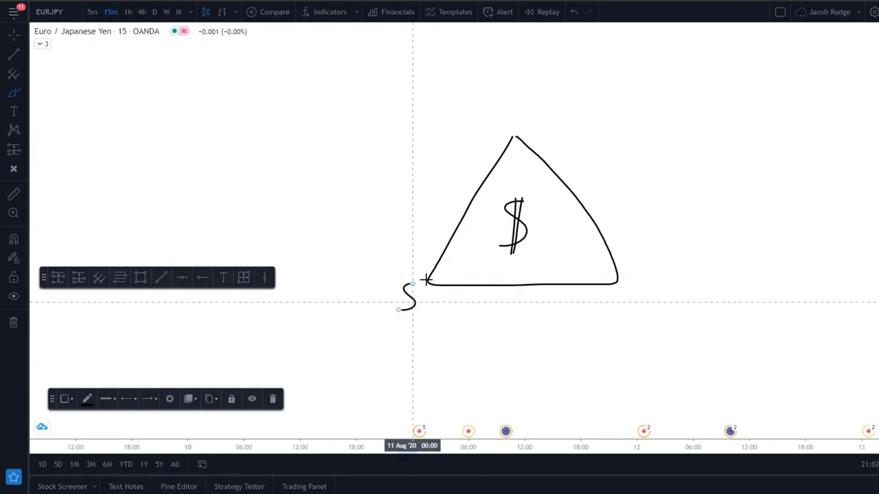
pyautogui.moveTo(371, 316)
pyautogui.mouseDown()
pyautogui.moveTo(410, 322)
pyautogui.moveTo(378, 324)
pyautogui.mouseUp()
pyautogui.press('Delete')
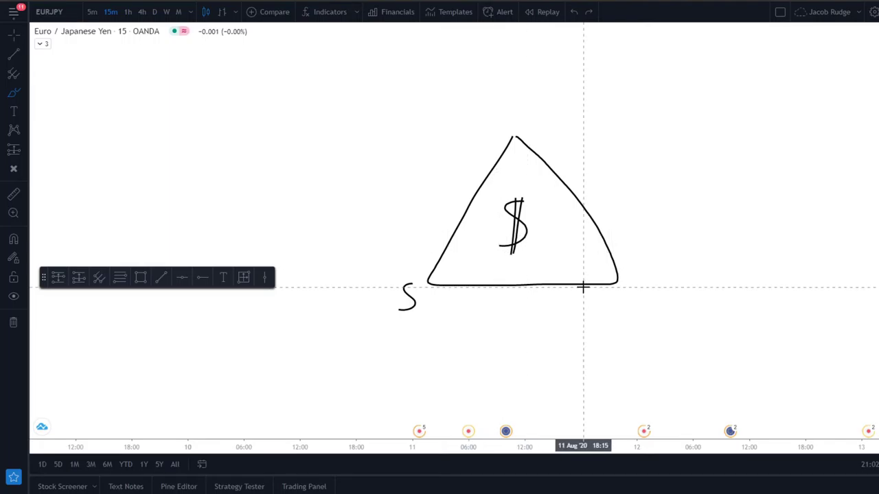
pyautogui.moveTo(497, 131)
pyautogui.mouseDown()
pyautogui.moveTo(506, 110)
pyautogui.moveTo(513, 123)
pyautogui.moveTo(523, 105)
pyautogui.moveTo(531, 129)
pyautogui.moveTo(556, 82)
pyautogui.moveTo(553, 129)
pyautogui.moveTo(569, 100)
pyautogui.moveTo(585, 129)
pyautogui.mouseUp()
pyautogui.hotkey('ctrl', 'z')
pyautogui.hotkey('ctrl', 'z')
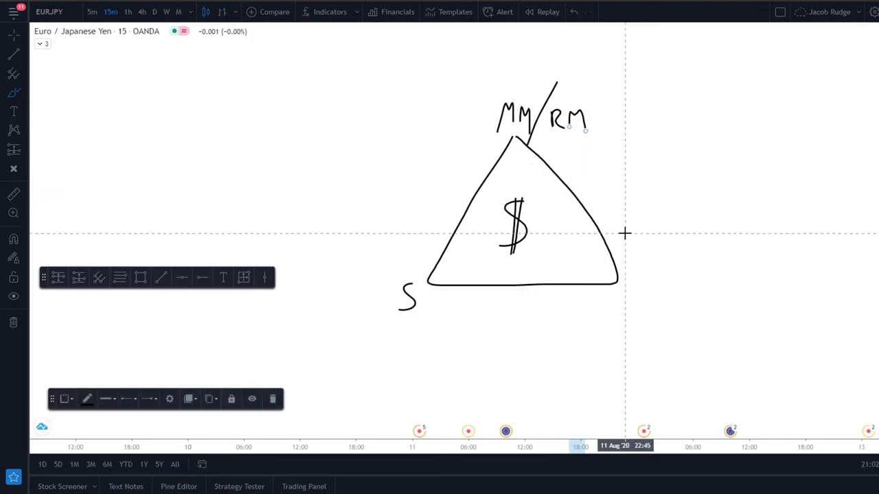
# Draw temporary brush marks around the triangle, including a circle around the S, and undo each one
pyautogui.moveTo(508, 63)
pyautogui.mouseDown()
pyautogui.moveTo(519, 155)
pyautogui.moveTo(448, 77)
pyautogui.mouseUp()
pyautogui.hotkey('ctrl', 'z')
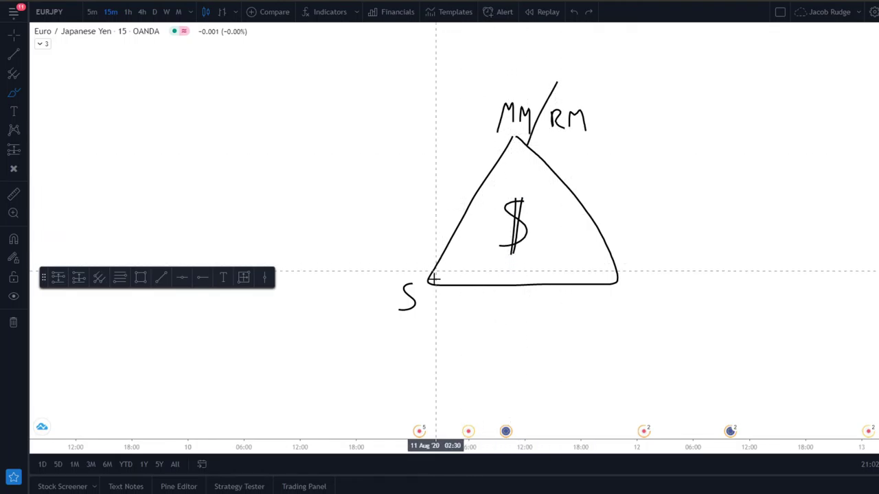
pyautogui.moveTo(381, 318)
pyautogui.mouseDown()
pyautogui.moveTo(458, 288)
pyautogui.moveTo(427, 334)
pyautogui.mouseUp()
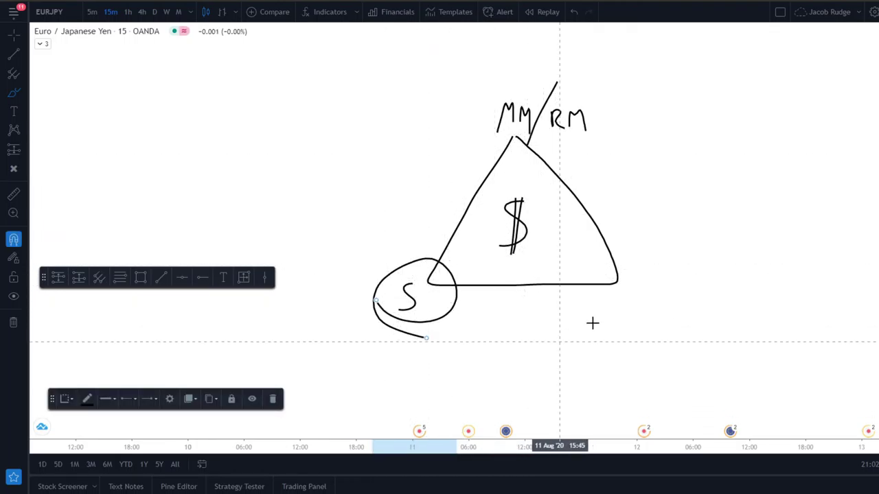
pyautogui.hotkey('ctrl', 'z')
pyautogui.moveTo(630, 96)
pyautogui.mouseDown()
pyautogui.moveTo(549, 172)
pyautogui.moveTo(597, 96)
pyautogui.mouseUp()
pyautogui.hotkey('ctrl', 'z')
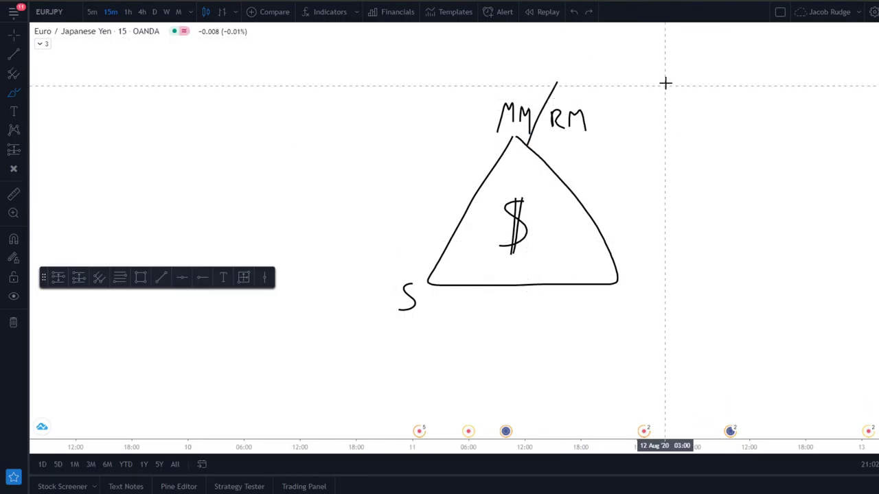
pyautogui.moveTo(609, 147)
pyautogui.mouseDown()
pyautogui.moveTo(477, 153)
pyautogui.moveTo(562, 167)
pyautogui.mouseUp()
pyautogui.hotkey('ctrl', 'z')
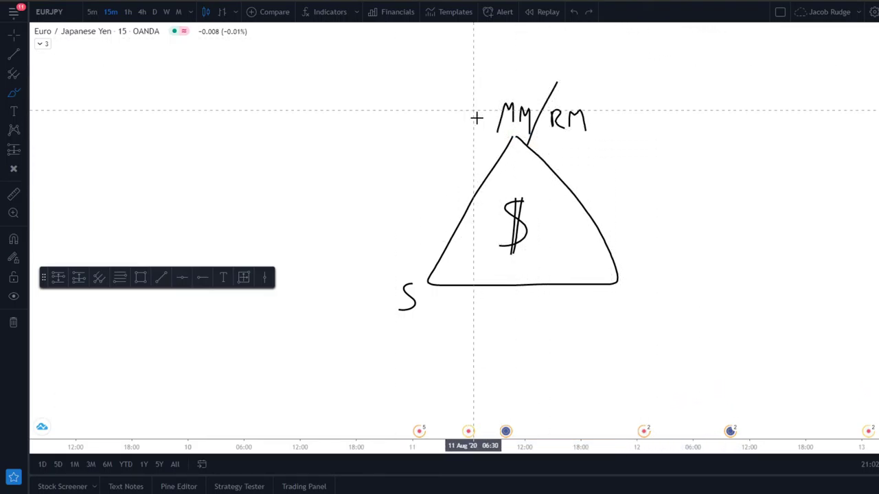
pyautogui.moveTo(487, 134); pyautogui.dragTo(469, 141)
pyautogui.hotkey('ctrl', 'z')
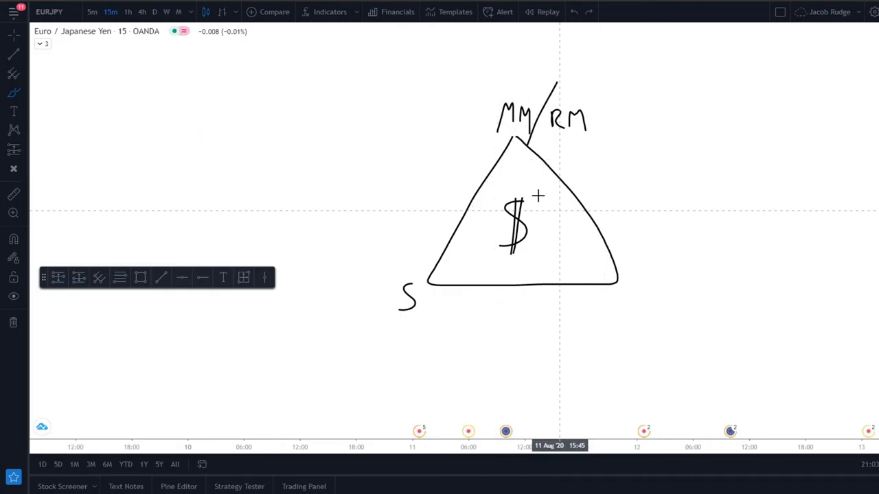
pyautogui.moveTo(443, 178); pyautogui.dragTo(443, 147)
pyautogui.hotkey('ctrl', 'z')
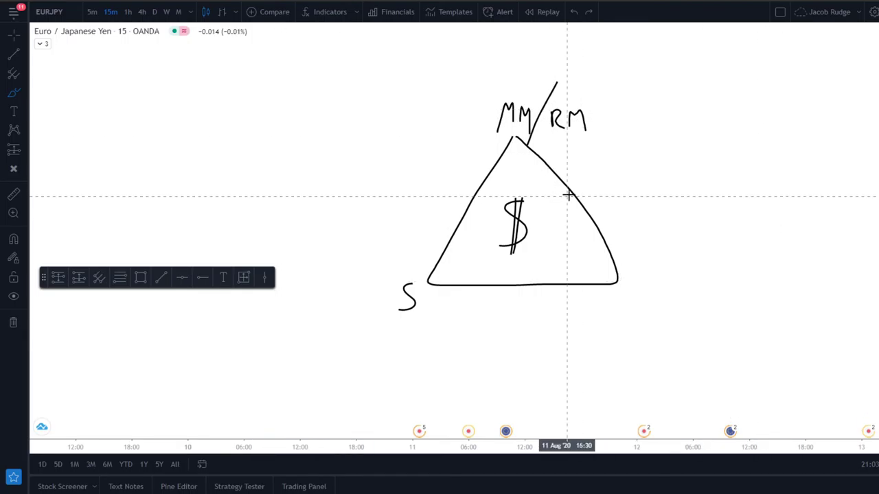
# Sketch sample zigzag and steadily rising curves beside the triangle with the brush, undoing each sketch
pyautogui.moveTo(637, 196)
pyautogui.mouseDown()
pyautogui.moveTo(732, 40)
pyautogui.moveTo(782, 134)
pyautogui.moveTo(812, 161)
pyautogui.mouseUp()
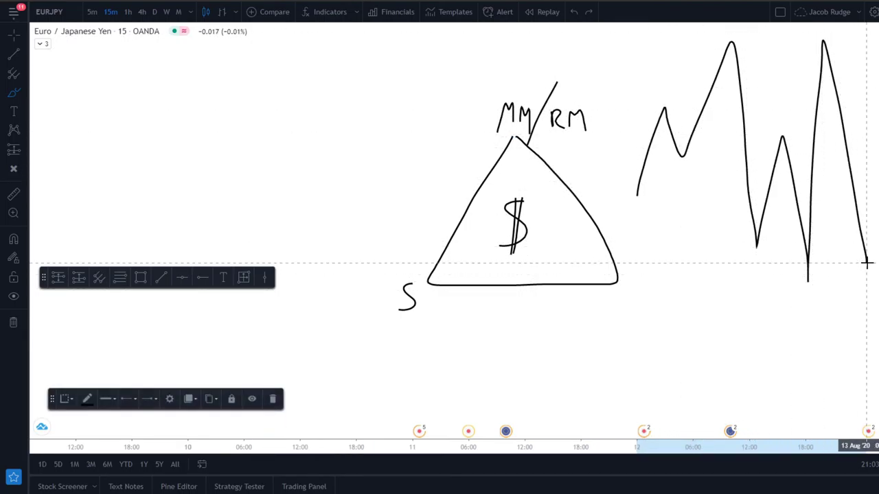
pyautogui.moveTo(866, 257); pyautogui.dragTo(878, 79)
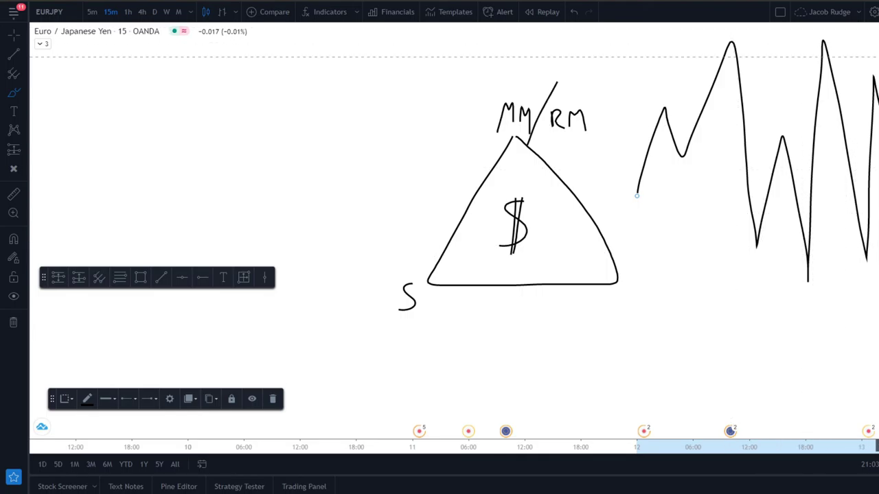
pyautogui.hotkey('ctrl', 'z')
pyautogui.moveTo(661, 234); pyautogui.dragTo(878, 142)
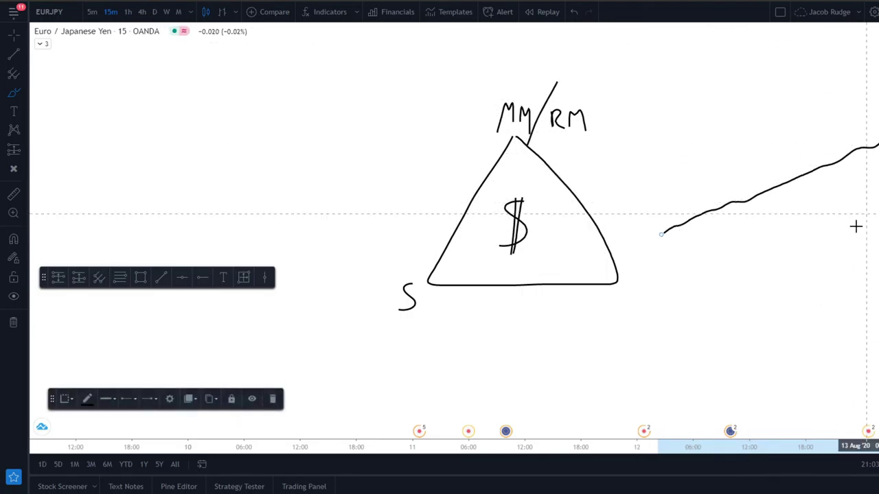
pyautogui.hotkey('ctrl', 'z')
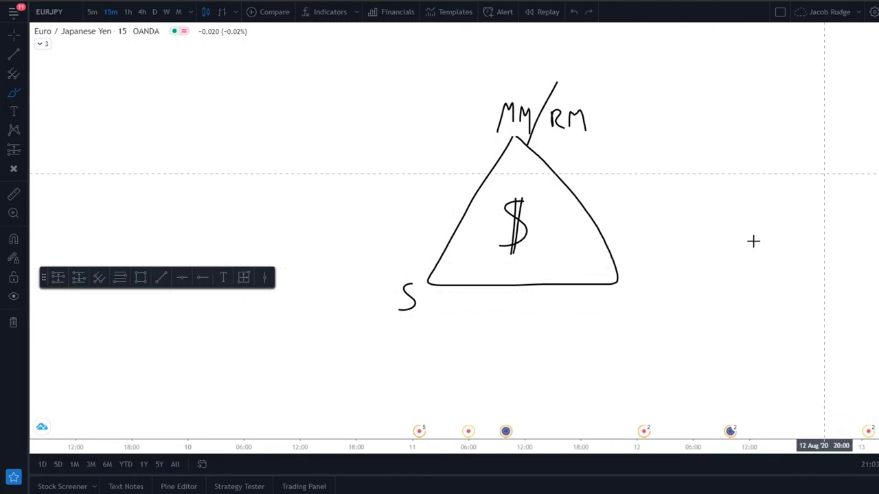
pyautogui.moveTo(616, 228)
pyautogui.mouseDown()
pyautogui.moveTo(620, 204)
pyautogui.moveTo(672, 167)
pyautogui.moveTo(755, 177)
pyautogui.moveTo(836, 237)
pyautogui.moveTo(878, 143)
pyautogui.mouseUp()
pyautogui.hotkey('ctrl', 'z')
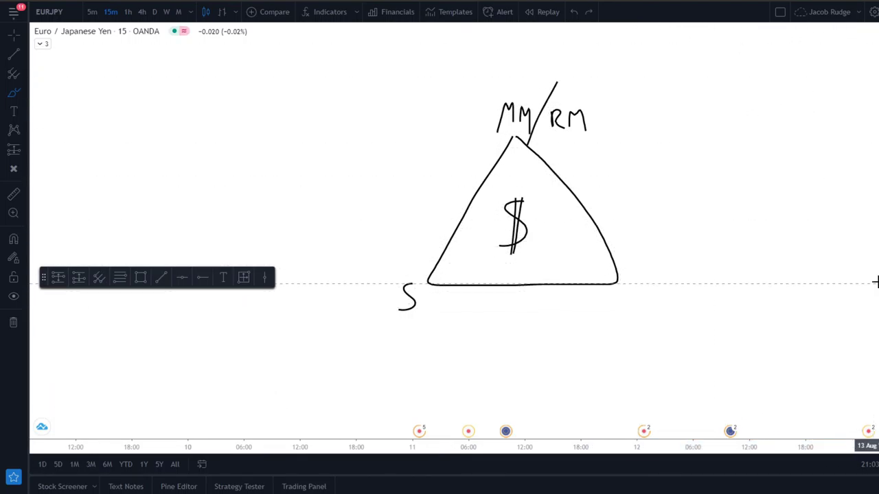
pyautogui.moveTo(643, 221)
pyautogui.mouseDown()
pyautogui.moveTo(658, 122)
pyautogui.moveTo(794, 143)
pyautogui.moveTo(875, 118)
pyautogui.mouseUp()
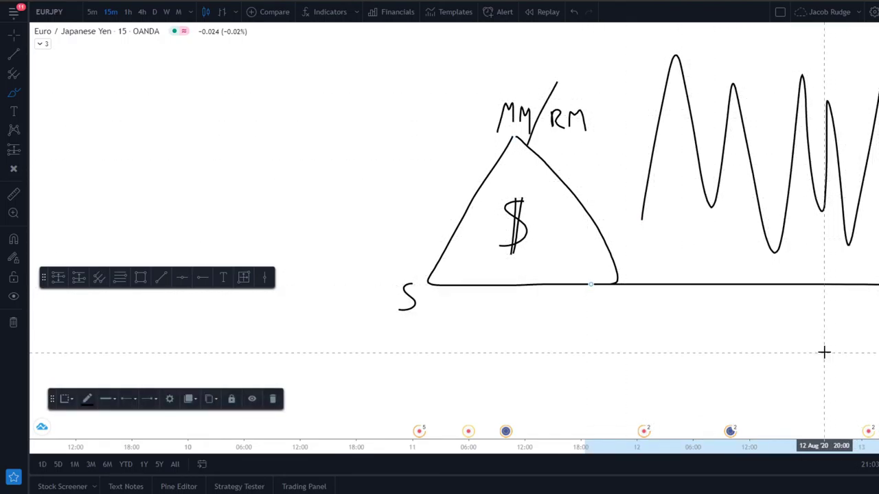
pyautogui.hotkey('ctrl', 'z')
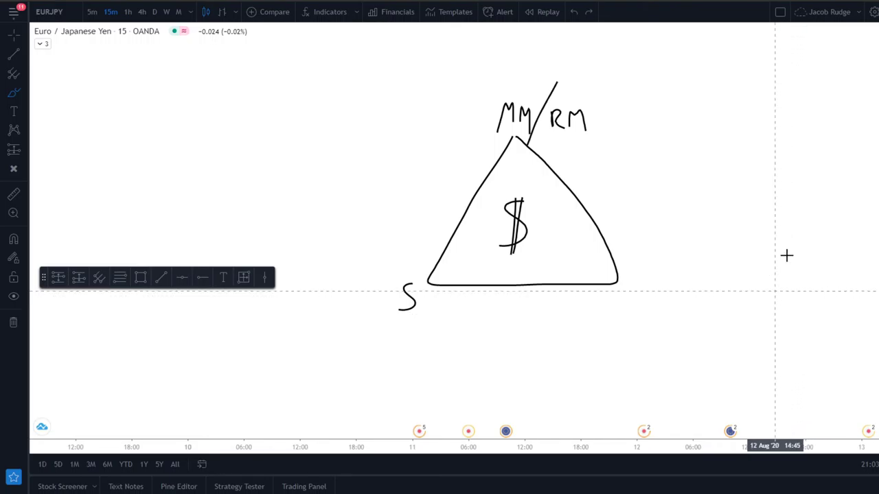
# Circle the MM/RM label at the triangle's apex twice with the brush, undoing each circle
pyautogui.hotkey('ctrl', 'y')
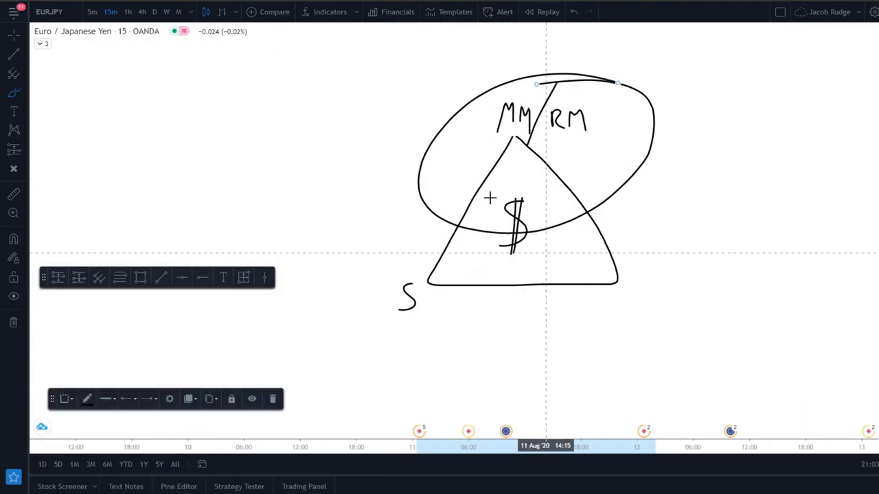
pyautogui.hotkey('ctrl', 'z')
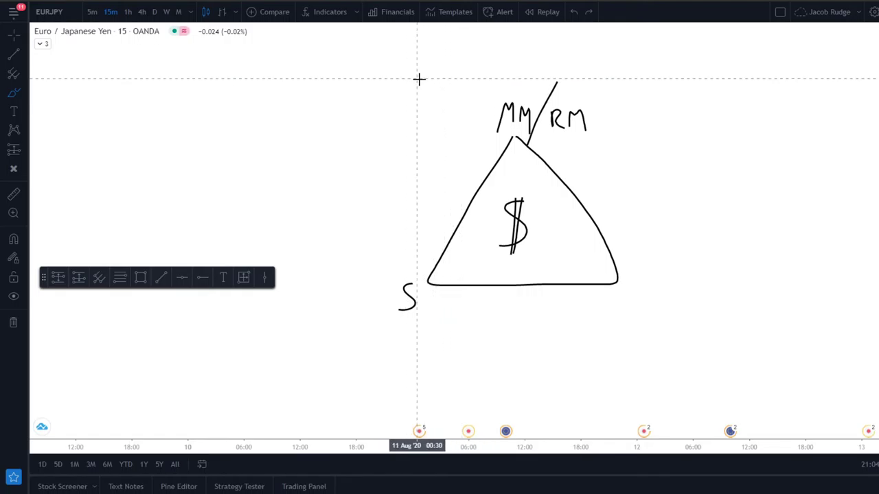
pyautogui.hotkey('ctrl', 'y')
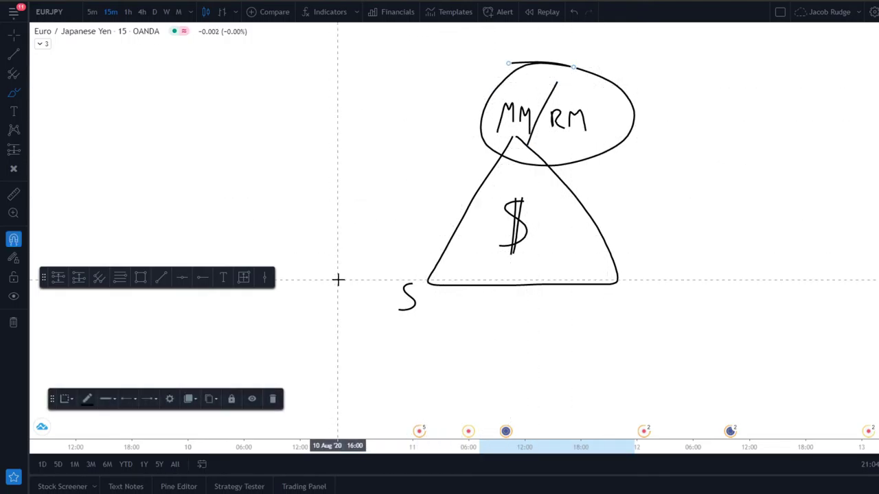
pyautogui.hotkey('ctrl', 'z')
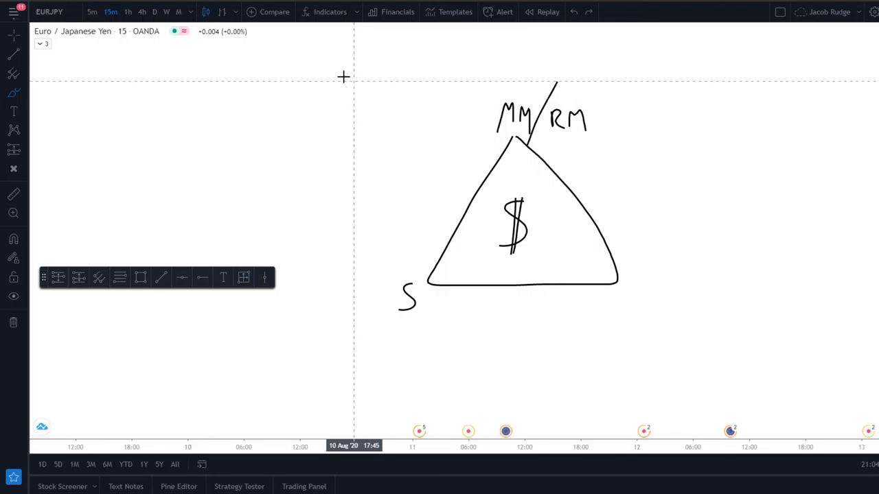
# Handwrite £1000 to the upper left of the triangle and £17,000 to its right, undoing the faulty first pound sign
pyautogui.moveTo(324, 62); pyautogui.dragTo(288, 118)
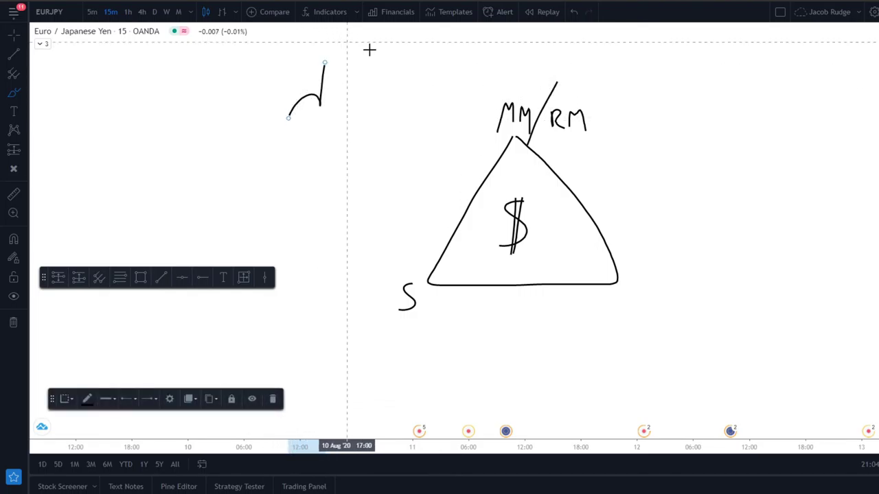
pyautogui.hotkey('ctrl', 'z')
pyautogui.moveTo(341, 58); pyautogui.dragTo(293, 117)
pyautogui.moveTo(308, 77)
pyautogui.mouseDown()
pyautogui.moveTo(337, 75)
pyautogui.moveTo(336, 100)
pyautogui.moveTo(386, 71)
pyautogui.mouseUp()
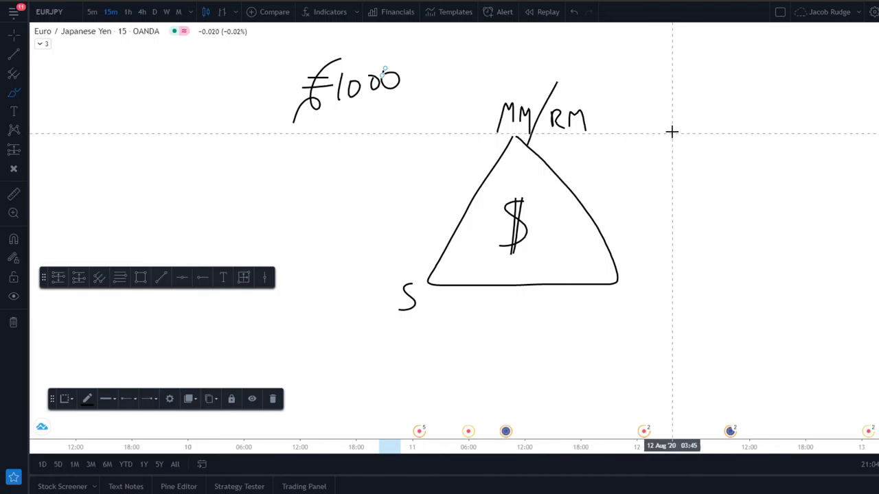
pyautogui.moveTo(675, 120)
pyautogui.mouseDown()
pyautogui.moveTo(673, 165)
pyautogui.moveTo(666, 148)
pyautogui.moveTo(661, 171)
pyautogui.moveTo(685, 149)
pyautogui.moveTo(732, 154)
pyautogui.moveTo(736, 142)
pyautogui.mouseUp()
pyautogui.moveTo(752, 133); pyautogui.dragTo(777, 129)
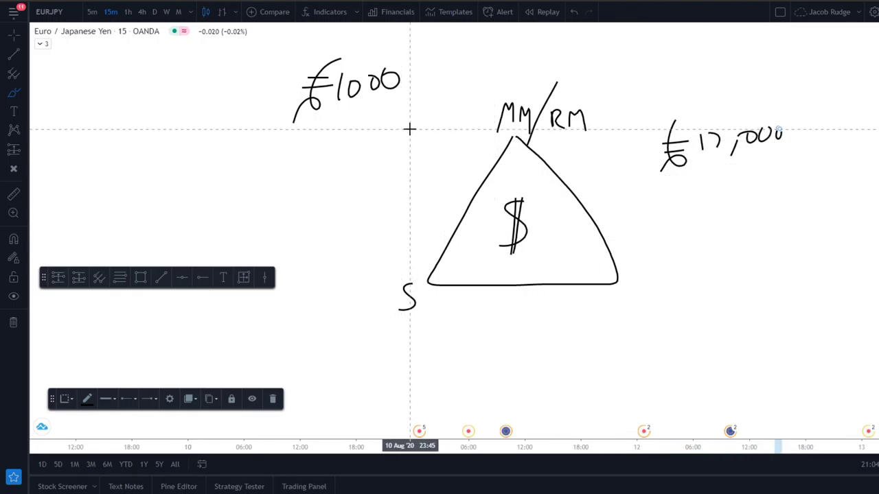
# Draw temporary brush marks around the triangle's labels and the handwritten amounts, undoing each one
pyautogui.moveTo(445, 54); pyautogui.dragTo(535, 83)
pyautogui.hotkey('ctrl', 'z')
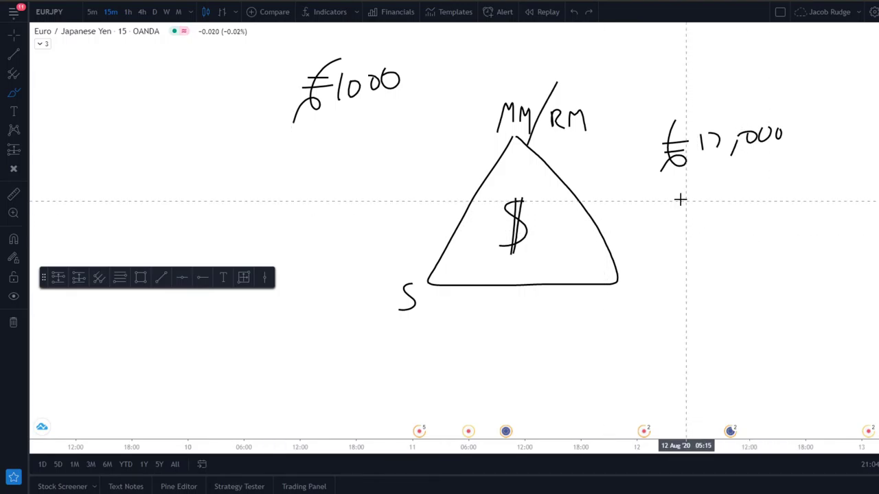
pyautogui.moveTo(669, 197); pyautogui.dragTo(808, 172)
pyautogui.hotkey('ctrl', 'z')
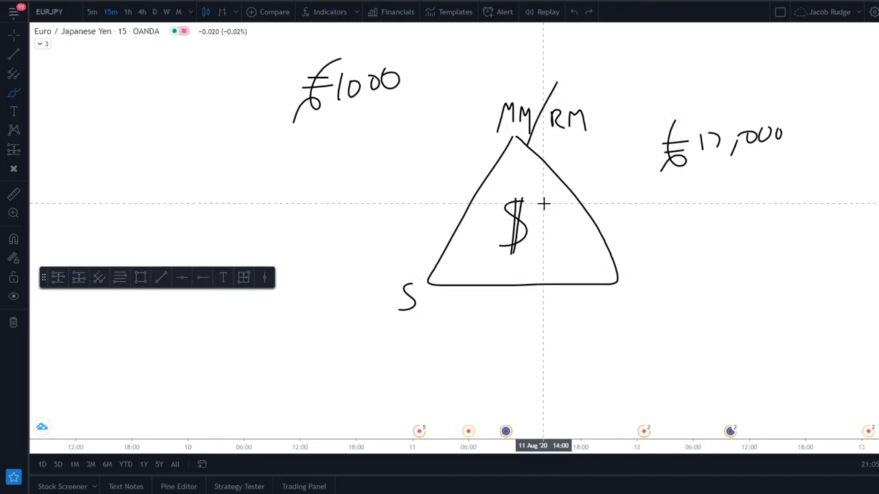
pyautogui.moveTo(416, 53)
pyautogui.mouseDown()
pyautogui.moveTo(239, 82)
pyautogui.moveTo(412, 52)
pyautogui.mouseUp()
pyautogui.hotkey('ctrl', 'z')
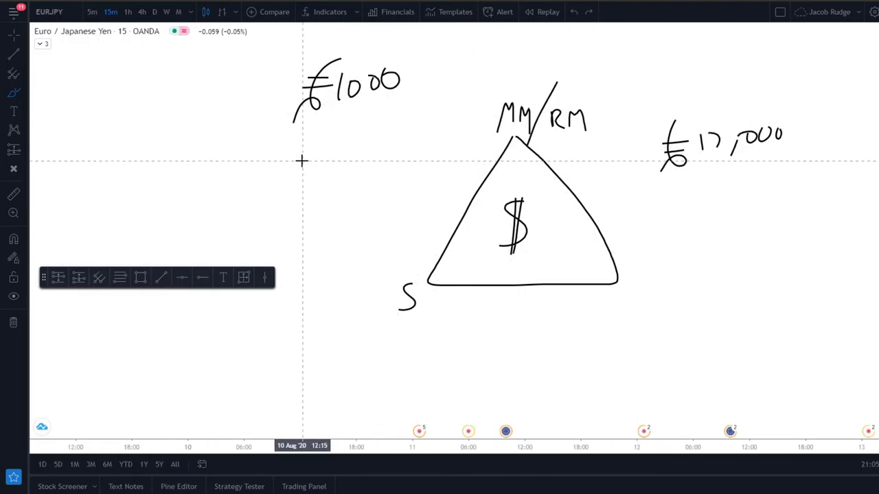
# Handwrite 50% below the £1000 amount and 1% beneath it
pyautogui.moveTo(300, 160)
pyautogui.mouseDown()
pyautogui.moveTo(319, 157)
pyautogui.moveTo(312, 187)
pyautogui.moveTo(364, 163)
pyautogui.moveTo(373, 177)
pyautogui.mouseUp()
pyautogui.click(390, 165)
pyautogui.click(379, 157)
pyautogui.moveTo(319, 210); pyautogui.dragTo(320, 236)
pyautogui.moveTo(341, 201); pyautogui.dragTo(327, 229)
pyautogui.click(341, 220)
pyautogui.click(332, 207)
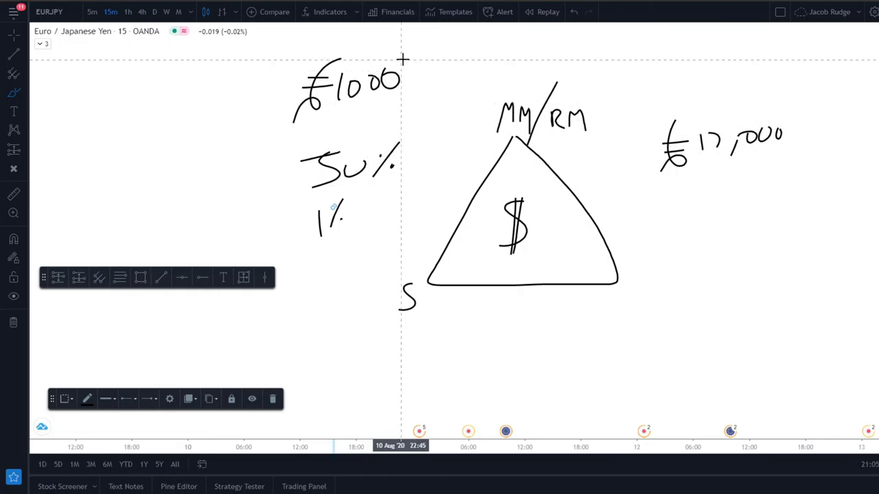
pyautogui.click(392, 166)
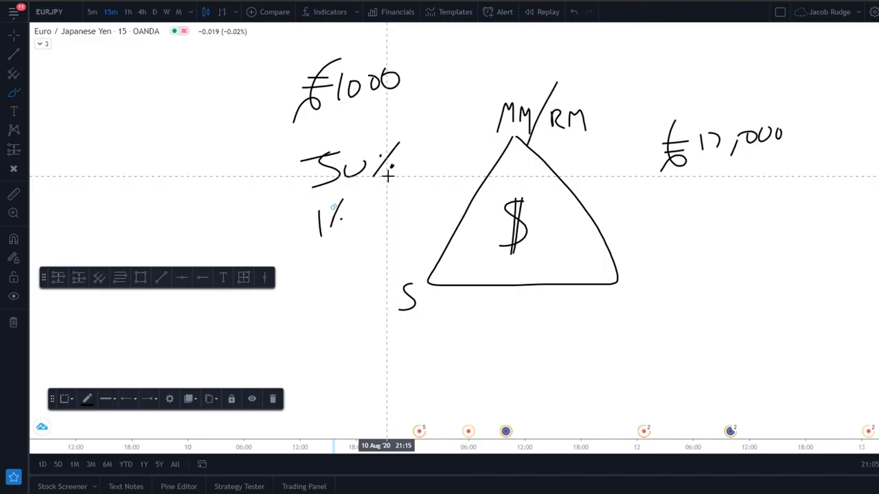
# Remove the handwritten 1% and 50% below the £1000 amount
pyautogui.press('Delete')
pyautogui.hotkey('ctrl', 'z')
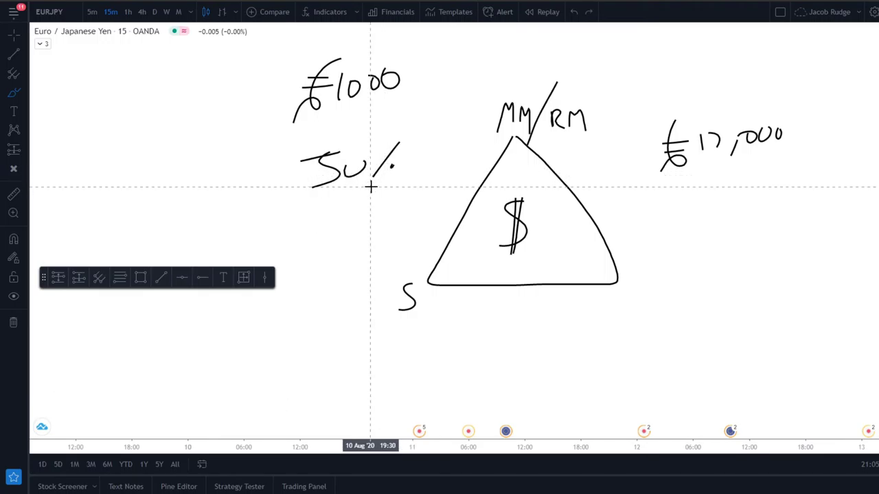
pyautogui.hotkey('ctrl', 'z')
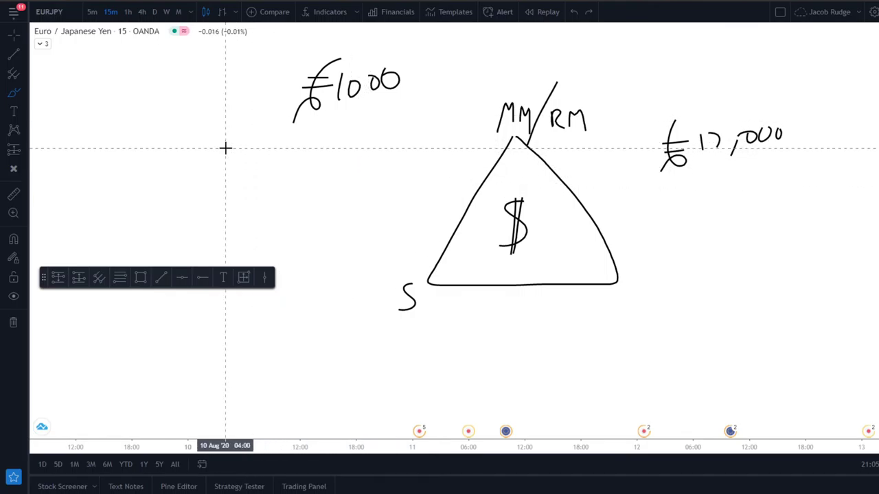
# Try adding a brushed comma after the 1 in the £1000 amount, then undo it
pyautogui.moveTo(348, 93); pyautogui.dragTo(340, 116)
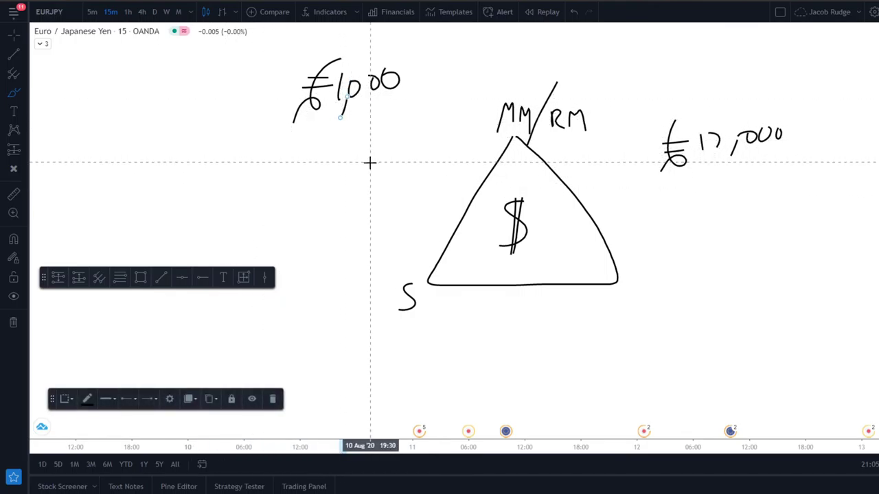
pyautogui.hotkey('ctrl', 'z')
pyautogui.hotkey('ctrl', 'z')
# Redraw the last zero of the £17,000 amount and draw two temporary underlines beneath the amount, undoing each underline
pyautogui.moveTo(772, 121); pyautogui.dragTo(770, 124)
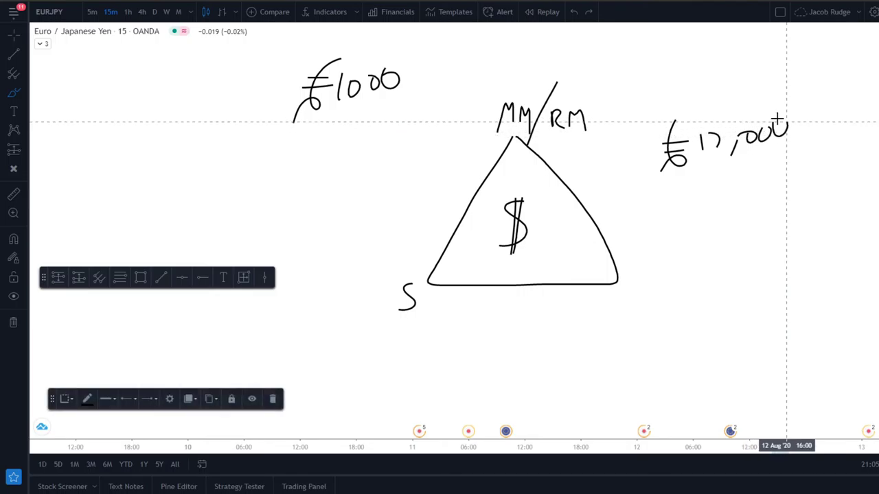
pyautogui.moveTo(628, 196); pyautogui.dragTo(866, 90)
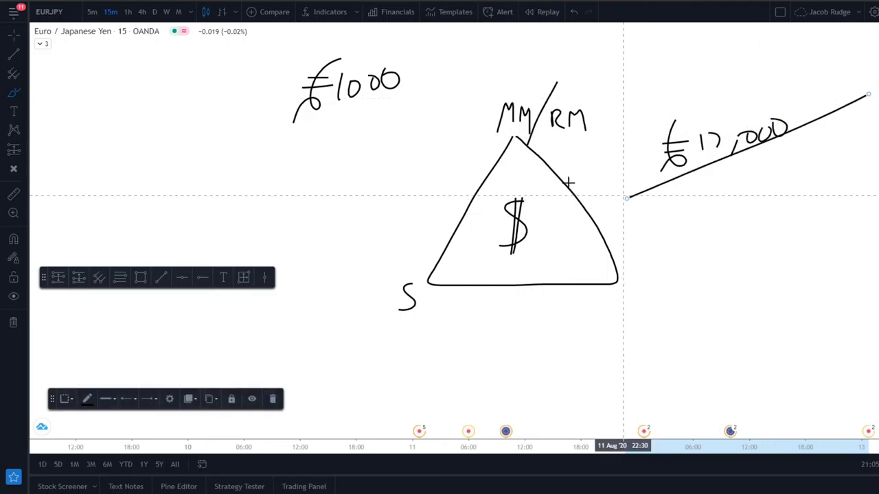
pyautogui.hotkey('ctrl', 'z')
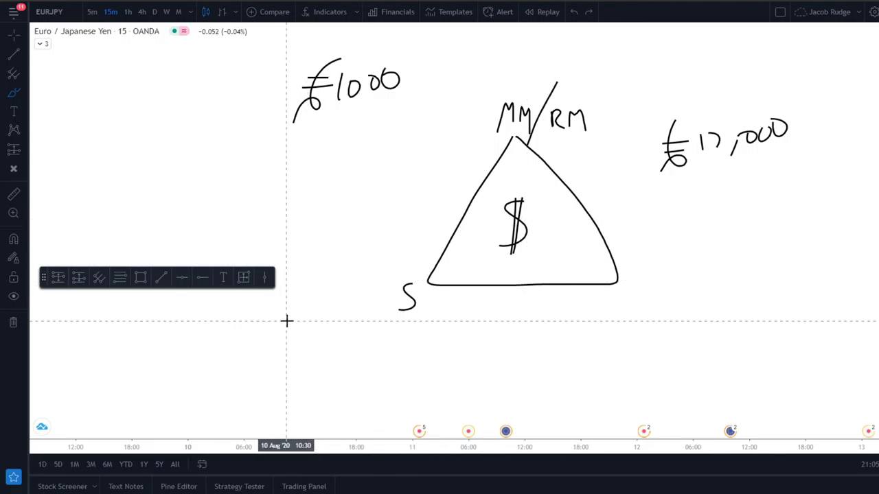
pyautogui.moveTo(642, 182); pyautogui.dragTo(876, 102)
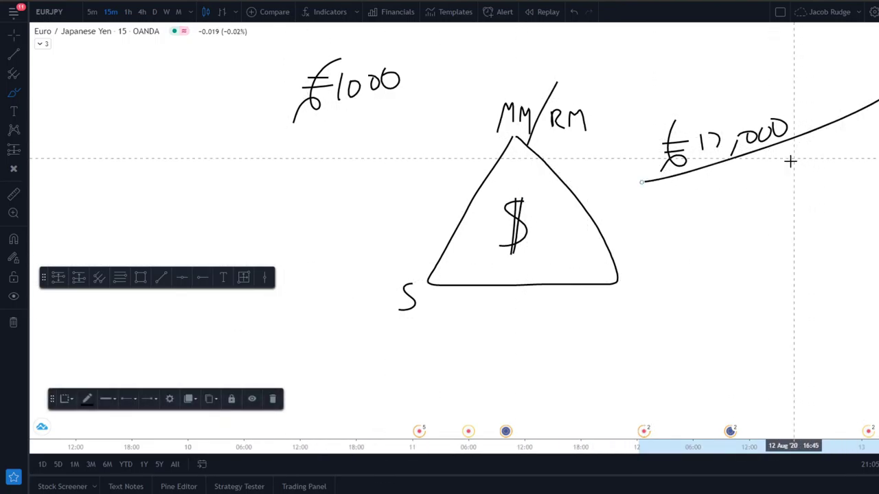
pyautogui.hotkey('ctrl', 'z')
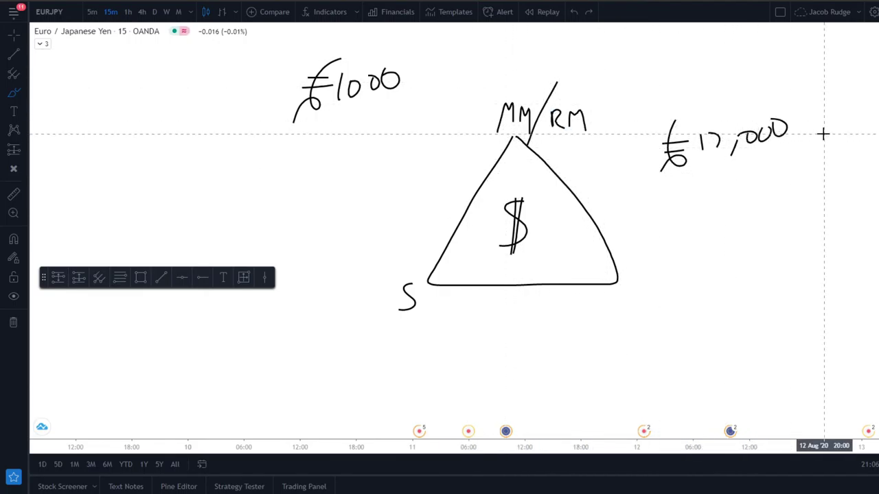
# Draw temporary brush strokes around and beneath the £17,000 amount and across the triangle, undoing each one
pyautogui.moveTo(820, 108); pyautogui.dragTo(810, 103)
pyautogui.hotkey('ctrl', 'z')
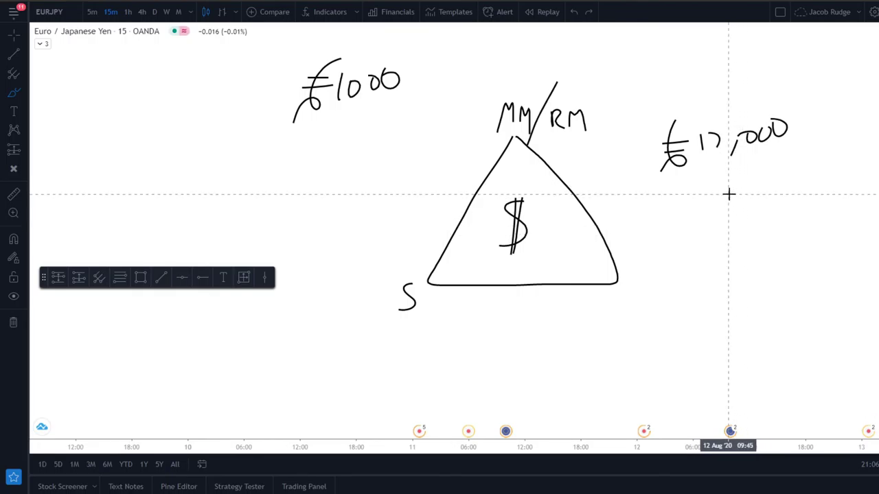
pyautogui.moveTo(639, 219)
pyautogui.mouseDown()
pyautogui.moveTo(640, 255)
pyautogui.moveTo(815, 212)
pyautogui.moveTo(821, 233)
pyautogui.moveTo(860, 217)
pyautogui.mouseUp()
pyautogui.hotkey('ctrl', 'z')
pyautogui.hotkey('ctrl', 'z')
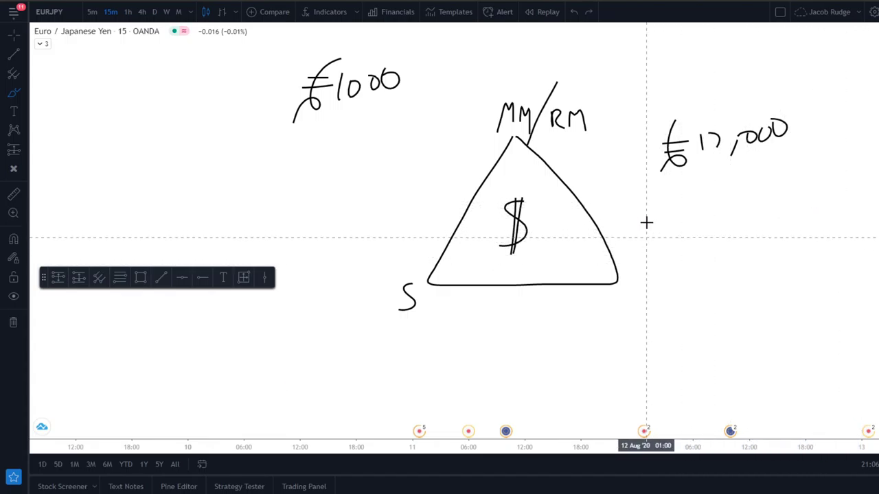
pyautogui.moveTo(647, 187); pyautogui.dragTo(863, 121)
pyautogui.hotkey('ctrl', 'z')
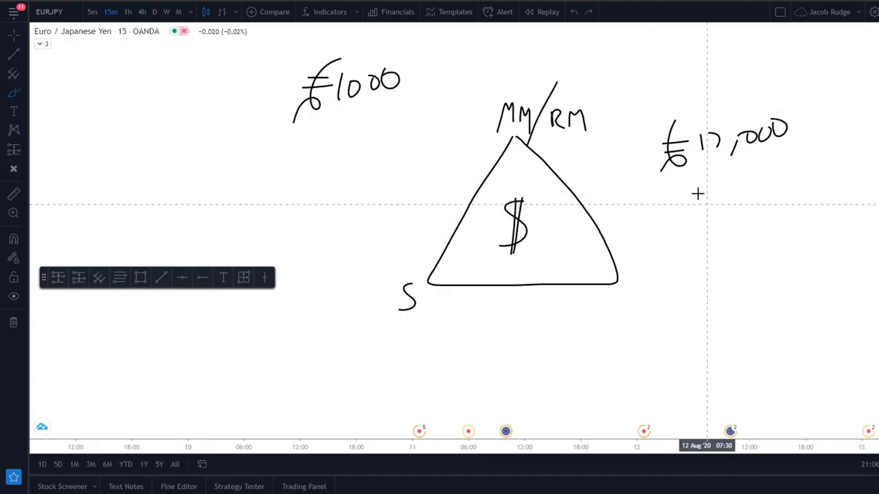
pyautogui.moveTo(643, 183)
pyautogui.mouseDown()
pyautogui.moveTo(858, 121)
pyautogui.moveTo(614, 153)
pyautogui.moveTo(618, 192)
pyautogui.mouseUp()
pyautogui.hotkey('ctrl', 'z')
pyautogui.moveTo(689, 94)
pyautogui.mouseDown()
pyautogui.moveTo(671, 147)
pyautogui.moveTo(608, 162)
pyautogui.mouseUp()
pyautogui.hotkey('ctrl', 'z')
pyautogui.moveTo(388, 226)
pyautogui.mouseDown()
pyautogui.moveTo(547, 175)
pyautogui.moveTo(652, 154)
pyautogui.moveTo(755, 153)
pyautogui.moveTo(851, 115)
pyautogui.moveTo(878, 85)
pyautogui.mouseUp()
pyautogui.hotkey('ctrl', 'z')
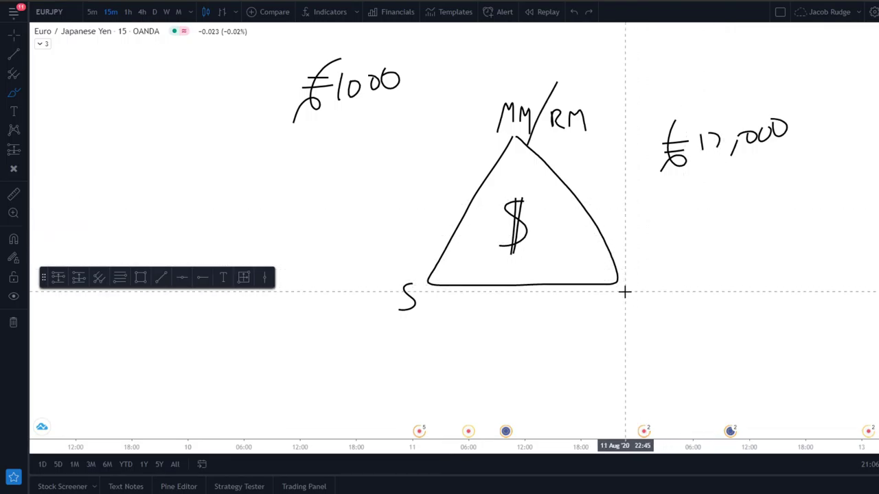
# Handwrite D and P at the triangle's lower right corner and circle the two letters, deleting the circle
pyautogui.moveTo(614, 292); pyautogui.dragTo(616, 311)
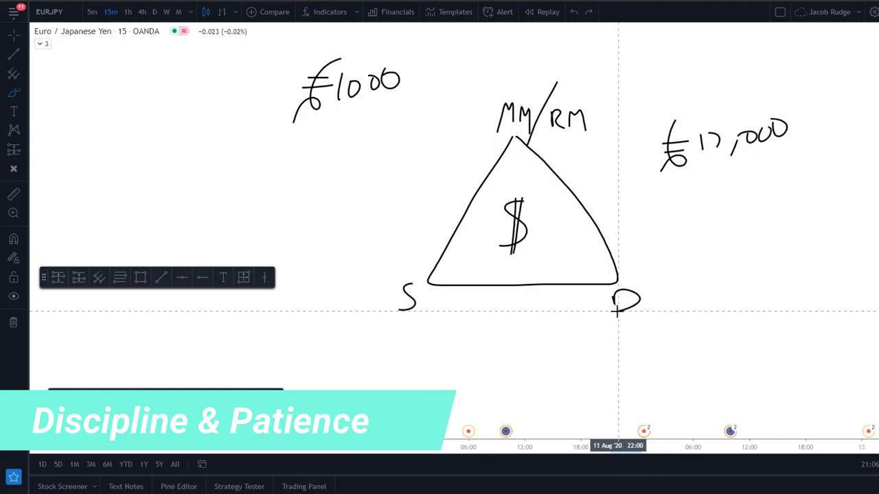
pyautogui.moveTo(658, 284)
pyautogui.mouseDown()
pyautogui.moveTo(665, 313)
pyautogui.moveTo(675, 272)
pyautogui.moveTo(659, 285)
pyautogui.mouseUp()
pyautogui.moveTo(687, 252)
pyautogui.mouseDown()
pyautogui.moveTo(590, 306)
pyautogui.moveTo(653, 236)
pyautogui.moveTo(696, 320)
pyautogui.moveTo(593, 288)
pyautogui.moveTo(705, 282)
pyautogui.mouseUp()
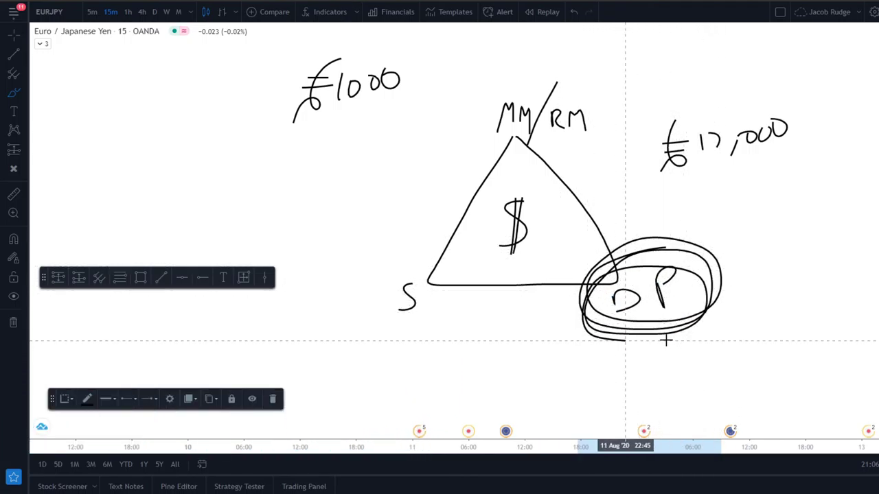
pyautogui.press('Delete')
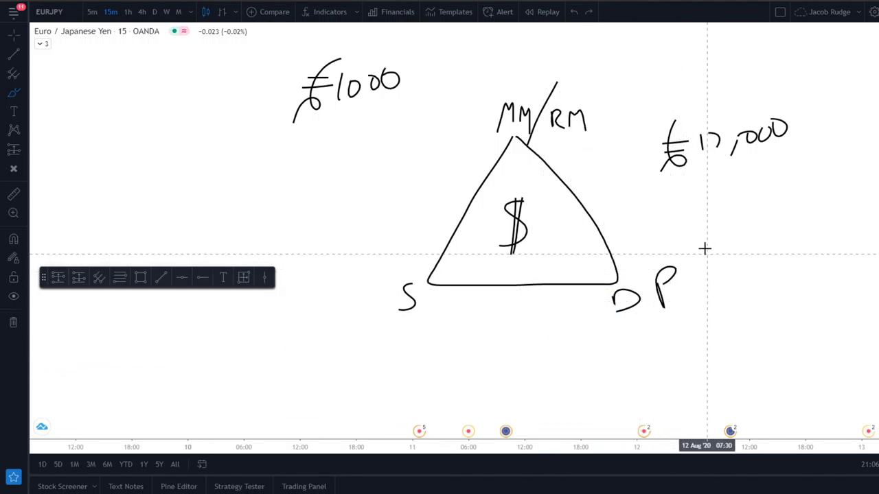
# Draw a temporary arrow from P to MM/RM and strokes from the apex to S and from S to D, undoing them all
pyautogui.moveTo(663, 295)
pyautogui.mouseDown()
pyautogui.moveTo(683, 292)
pyautogui.moveTo(560, 138)
pyautogui.moveTo(564, 150)
pyautogui.mouseUp()
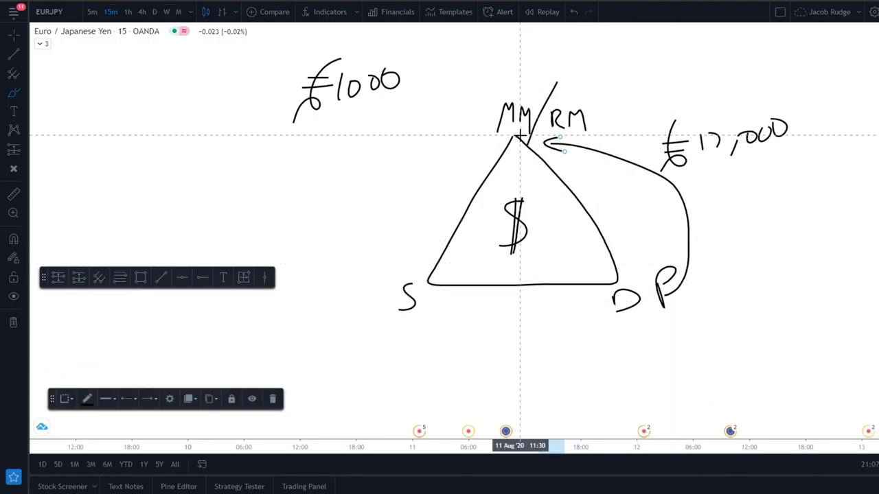
pyautogui.moveTo(511, 137)
pyautogui.mouseDown()
pyautogui.moveTo(389, 247)
pyautogui.moveTo(395, 281)
pyautogui.moveTo(415, 271)
pyautogui.mouseUp()
pyautogui.moveTo(424, 307); pyautogui.dragTo(602, 322)
pyautogui.hotkey('ctrl', 'z')
pyautogui.hotkey('ctrl', 'z')
pyautogui.hotkey('ctrl', 'z')
pyautogui.hotkey('ctrl', 'z')
pyautogui.hotkey('ctrl', 'z')
pyautogui.hotkey('ctrl', 'z')
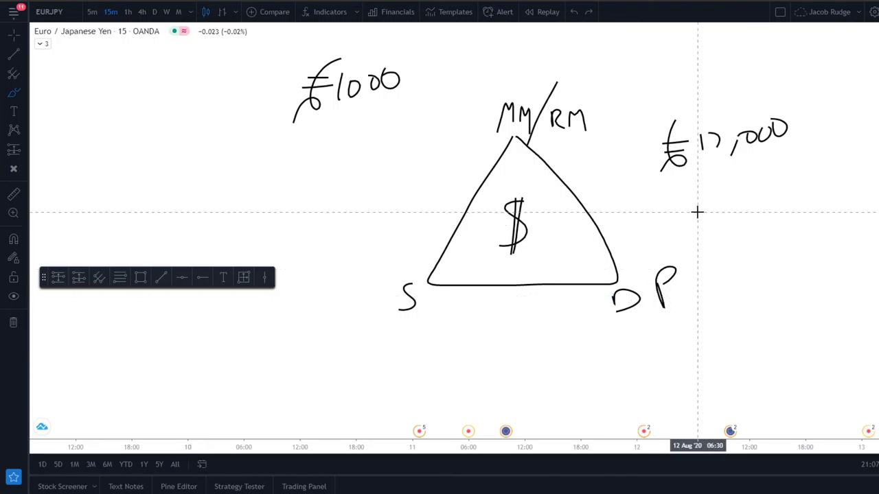
pyautogui.click(603, 342)
pyautogui.click(760, 234)
pyautogui.hotkey('ctrl', 'z')
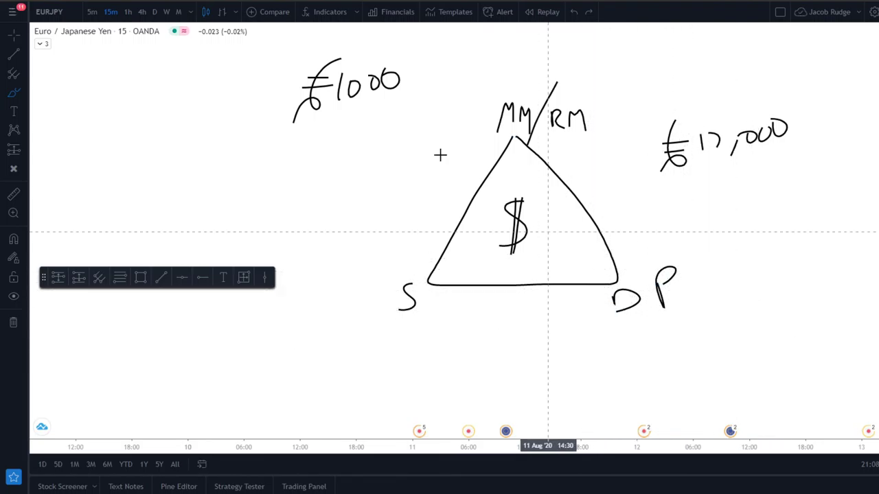
# Underline the £1000 amount and the S, MM/RM and D P labels with the brush, then undo every underline
pyautogui.moveTo(262, 144); pyautogui.dragTo(447, 97)
pyautogui.moveTo(348, 330); pyautogui.dragTo(486, 314)
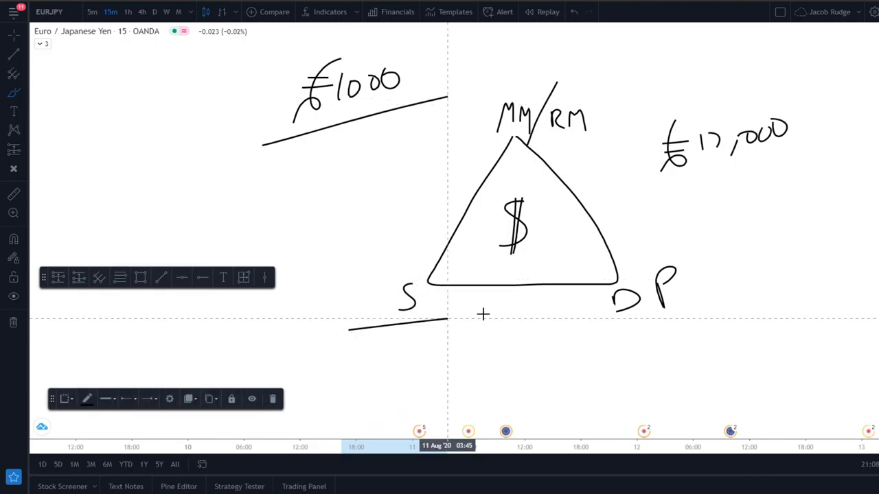
pyautogui.moveTo(459, 147); pyautogui.dragTo(602, 138)
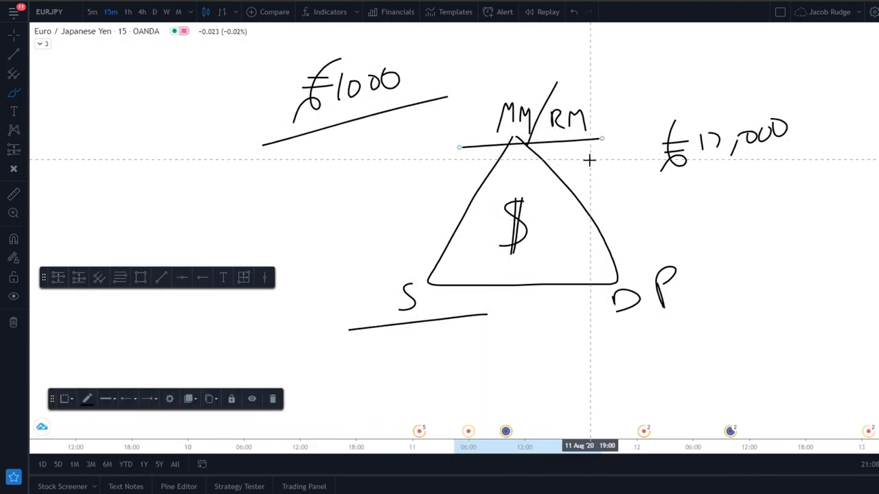
pyautogui.moveTo(589, 332); pyautogui.dragTo(707, 302)
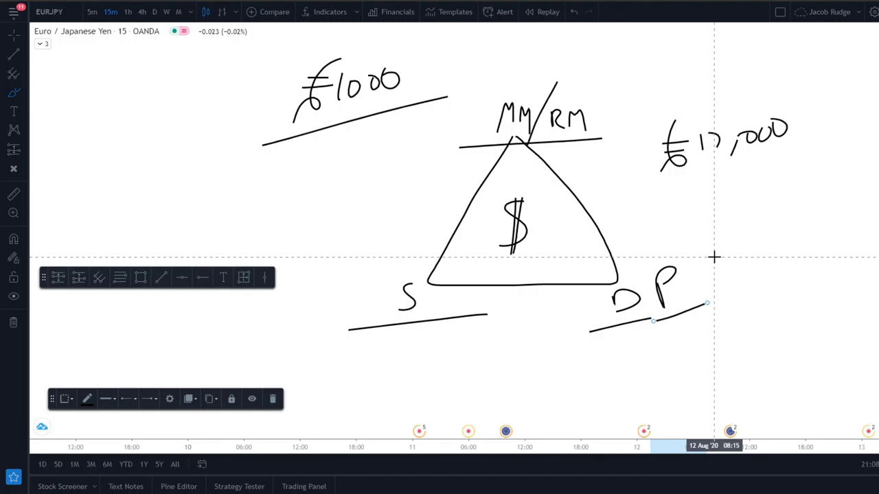
pyautogui.press('ctrl')
pyautogui.hotkey('ctrl', 'z')
pyautogui.hotkey('ctrl', 'z')
pyautogui.hotkey('ctrl', 'z')
pyautogui.hotkey('ctrl', 'z')
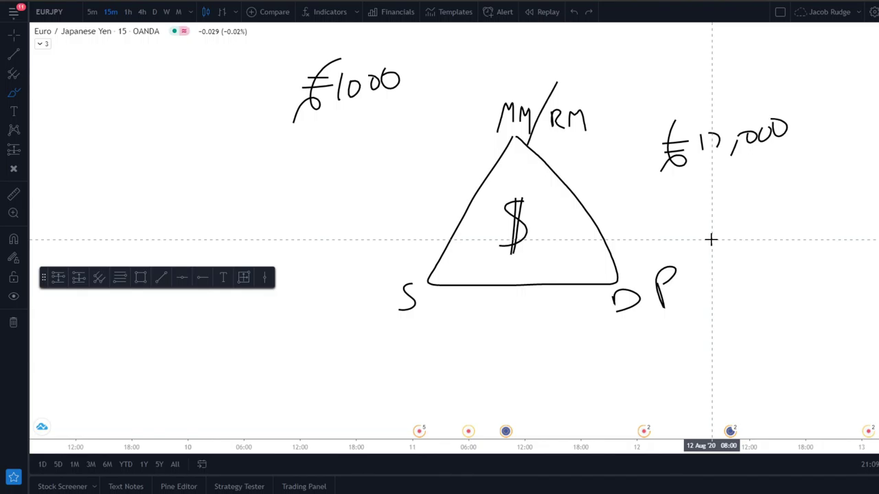
# Circle the £17,000 amount and draw arrows from the dollar sign towards £1000 and on towards £17,000, removing every mark
pyautogui.moveTo(815, 92)
pyautogui.mouseDown()
pyautogui.moveTo(609, 112)
pyautogui.moveTo(817, 104)
pyautogui.moveTo(820, 130)
pyautogui.moveTo(716, 215)
pyautogui.moveTo(658, 202)
pyautogui.moveTo(613, 156)
pyautogui.moveTo(583, 142)
pyautogui.moveTo(824, 130)
pyautogui.moveTo(633, 43)
pyautogui.moveTo(672, 169)
pyautogui.mouseUp()
pyautogui.press('Delete')
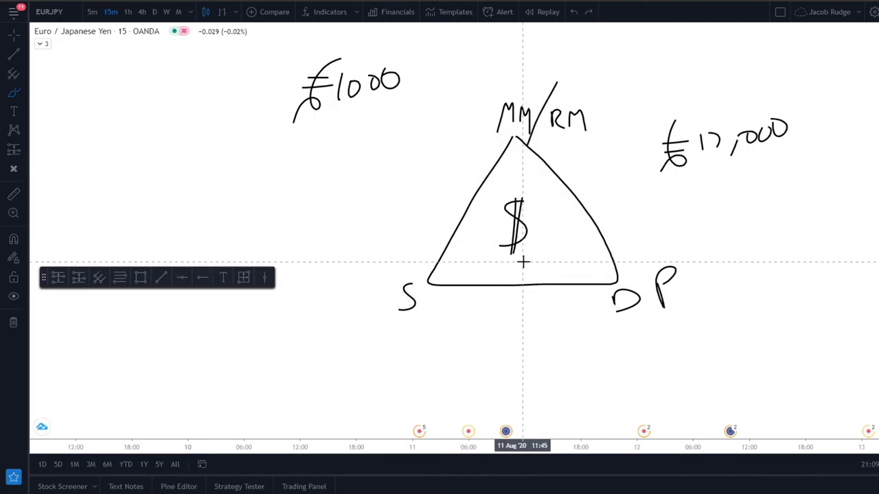
pyautogui.moveTo(523, 262)
pyautogui.mouseDown()
pyautogui.moveTo(395, 140)
pyautogui.moveTo(408, 154)
pyautogui.moveTo(651, 230)
pyautogui.moveTo(675, 210)
pyautogui.mouseUp()
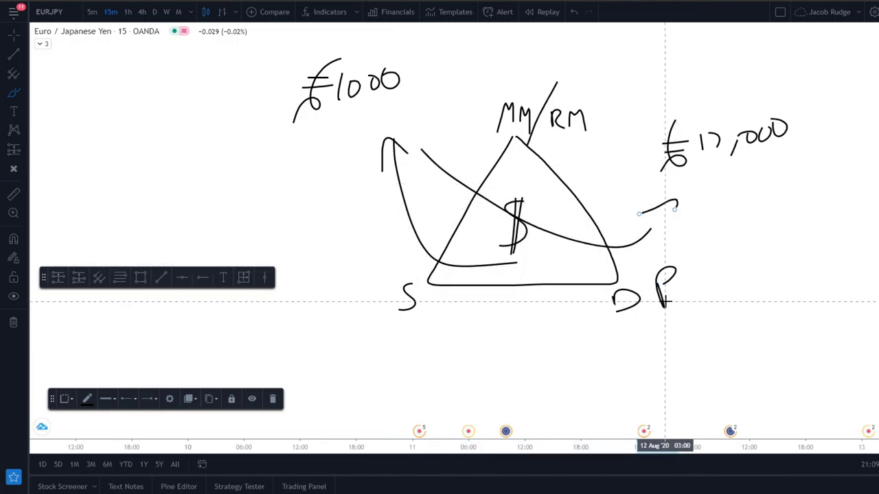
pyautogui.hotkey('ctrl', 'z')
pyautogui.hotkey('ctrl', 'z')
pyautogui.hotkey('ctrl', 'z')
pyautogui.hotkey('ctrl', 'z')
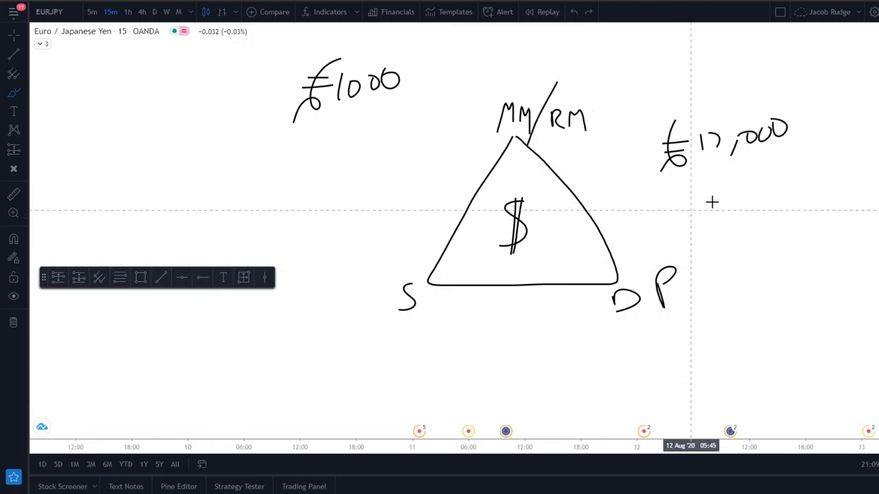
# Mark around the £17,000 amount and underline it with the brush, deleting each mark
pyautogui.moveTo(688, 206)
pyautogui.mouseDown()
pyautogui.moveTo(618, 141)
pyautogui.moveTo(772, 82)
pyautogui.mouseUp()
pyautogui.press('Delete')
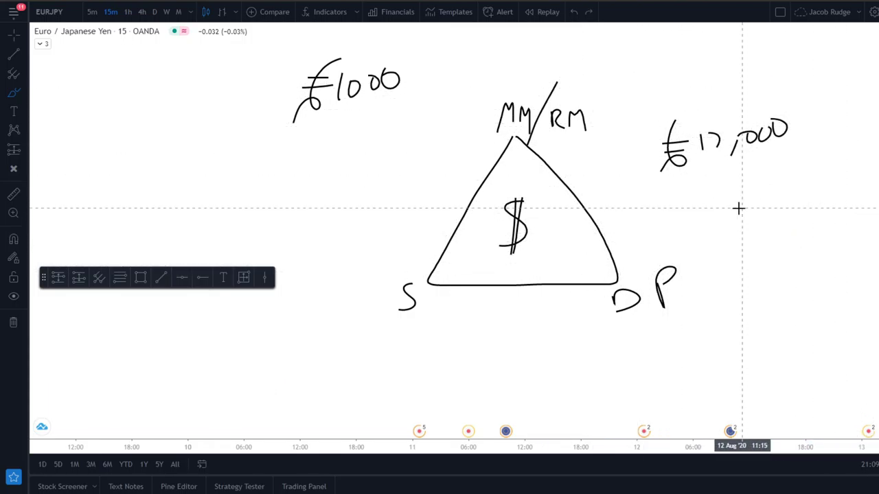
pyautogui.moveTo(656, 205); pyautogui.dragTo(845, 119)
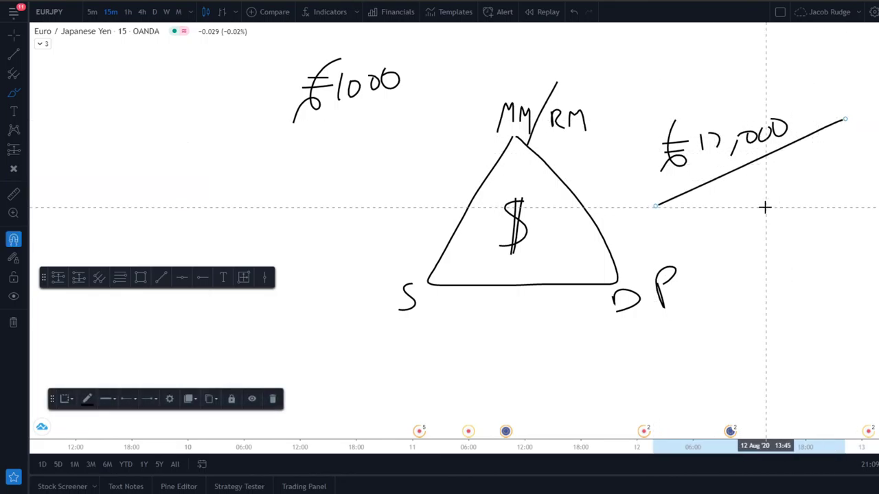
pyautogui.press('Delete')
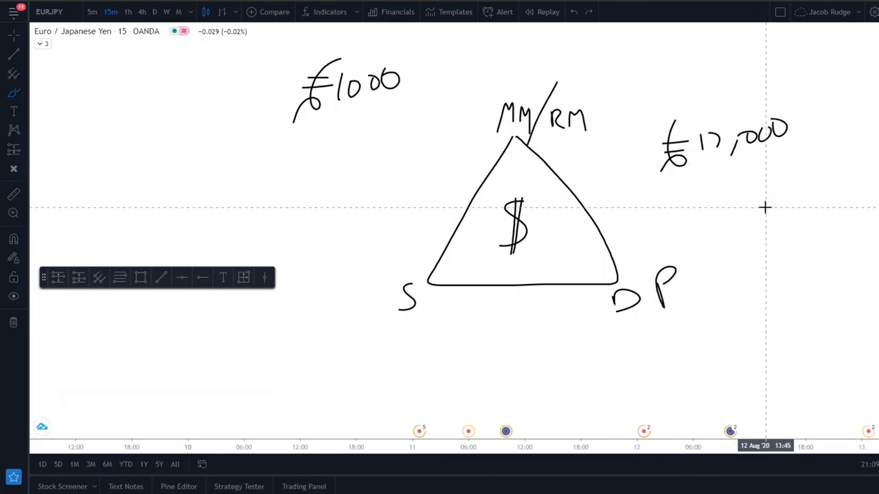
# Draw temporary brush marks over the triangle and near its D corner, undoing each one
pyautogui.click(517, 137)
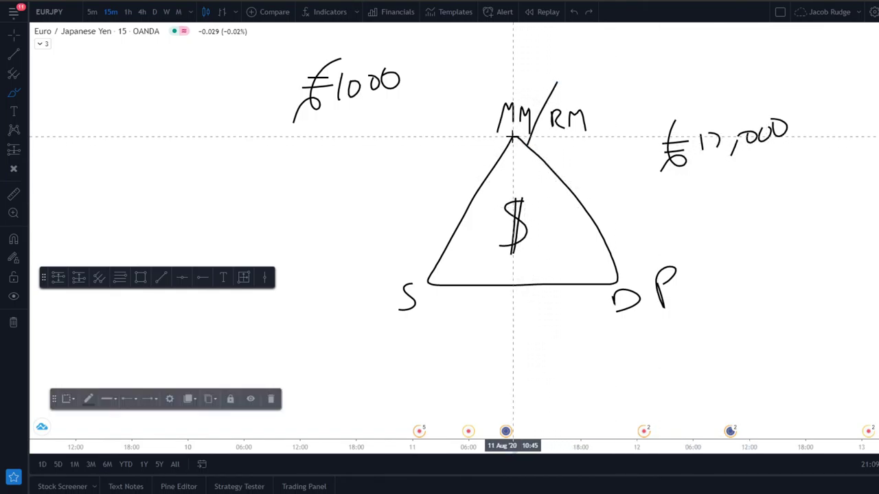
pyautogui.click(597, 238)
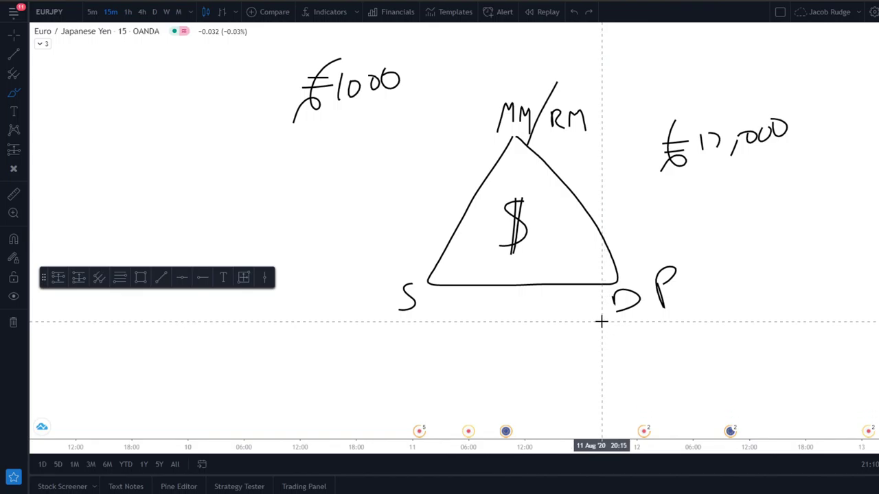
pyautogui.moveTo(381, 219)
pyautogui.mouseDown()
pyautogui.moveTo(720, 304)
pyautogui.moveTo(473, 82)
pyautogui.moveTo(810, 165)
pyautogui.moveTo(302, 267)
pyautogui.moveTo(330, 230)
pyautogui.moveTo(585, 374)
pyautogui.mouseUp()
pyautogui.hotkey('ctrl', 'z')
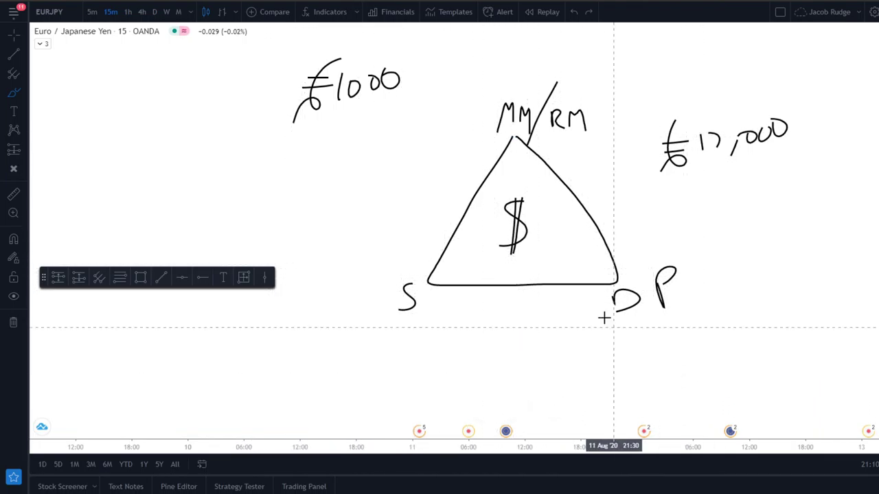
pyautogui.moveTo(588, 302)
pyautogui.mouseDown()
pyautogui.moveTo(698, 322)
pyautogui.moveTo(576, 324)
pyautogui.moveTo(614, 243)
pyautogui.moveTo(590, 329)
pyautogui.mouseUp()
pyautogui.moveTo(633, 214)
pyautogui.mouseDown()
pyautogui.moveTo(455, 275)
pyautogui.moveTo(450, 328)
pyautogui.mouseUp()
pyautogui.hotkey('ctrl', 'z')
pyautogui.hotkey('ctrl', 'z')
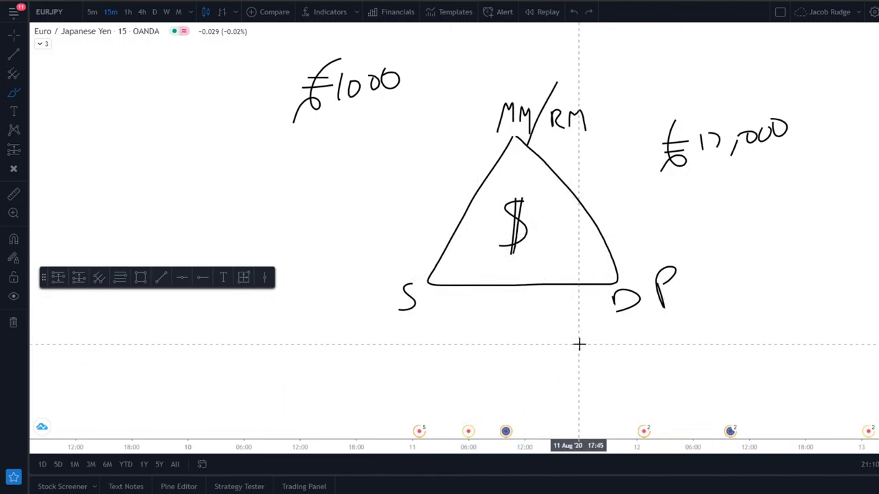